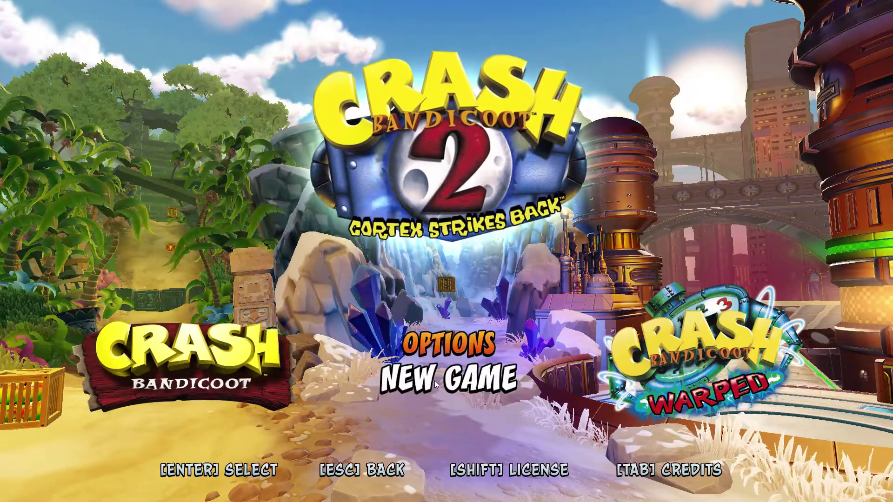
# Start a new Crash Bandicoot game and jump over the crates in the first jungle level.
pyautogui.click(433, 352)
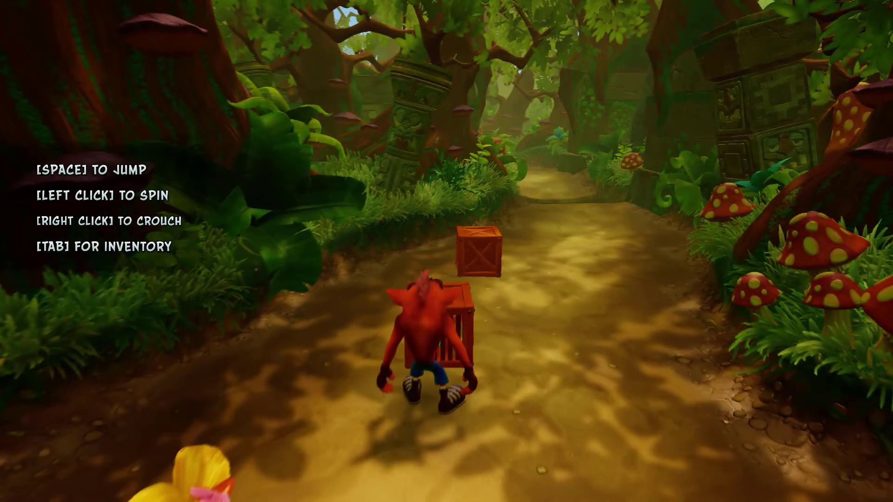
pyautogui.press('space')
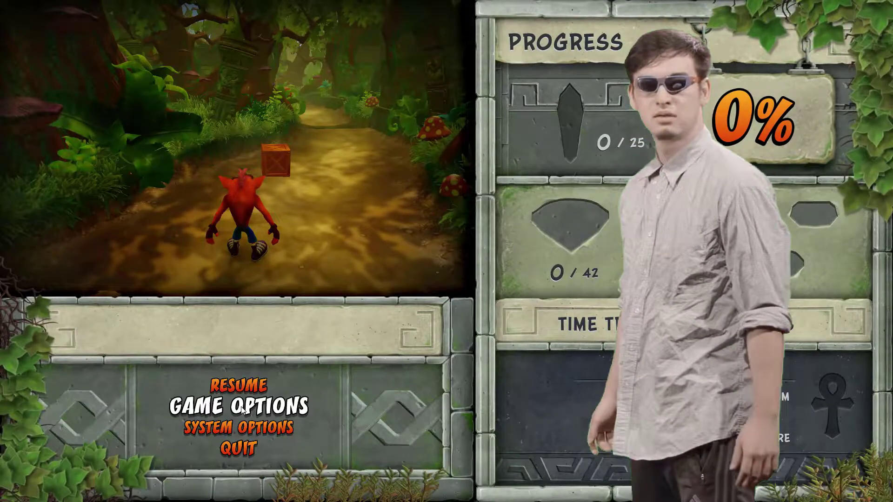
# From the pause menu reach System Options > Graphics showing Intel HD Graphics 630, then leave for the desktop.
pyautogui.press('Down')
pyautogui.press('Up')
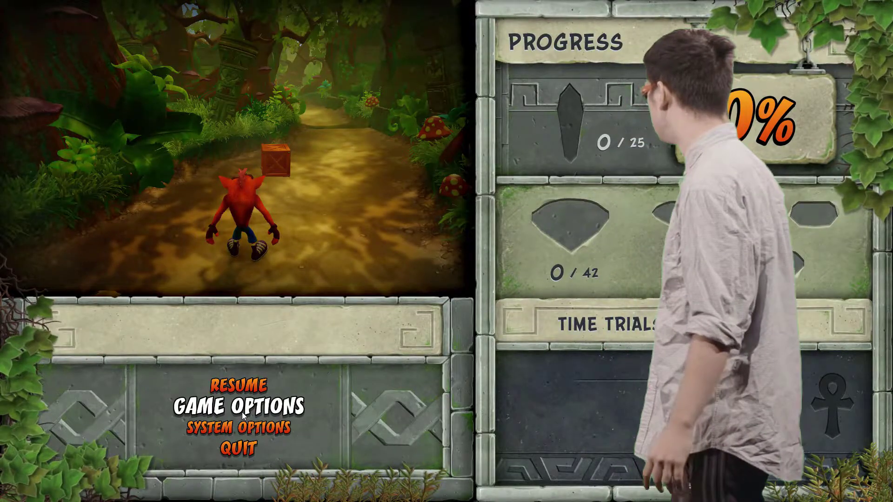
pyautogui.press('Down')
pyautogui.press('Return')
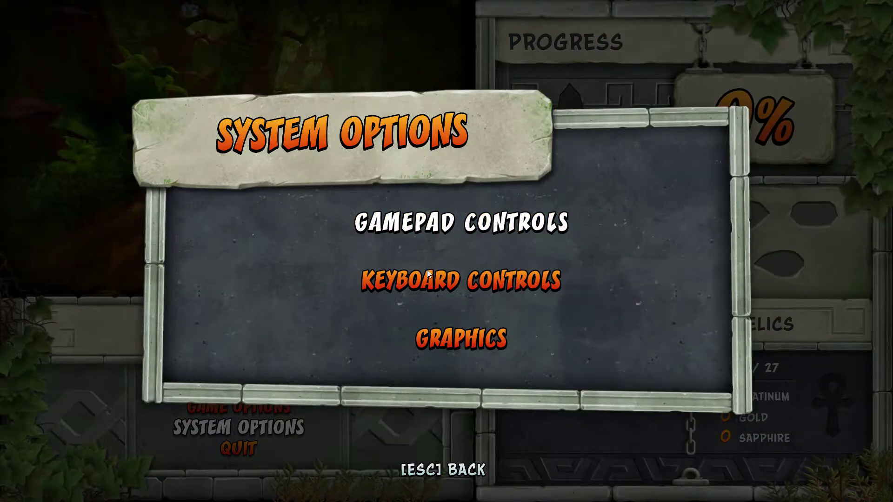
pyautogui.press('Down')
pyautogui.press('Down')
pyautogui.press('Return')
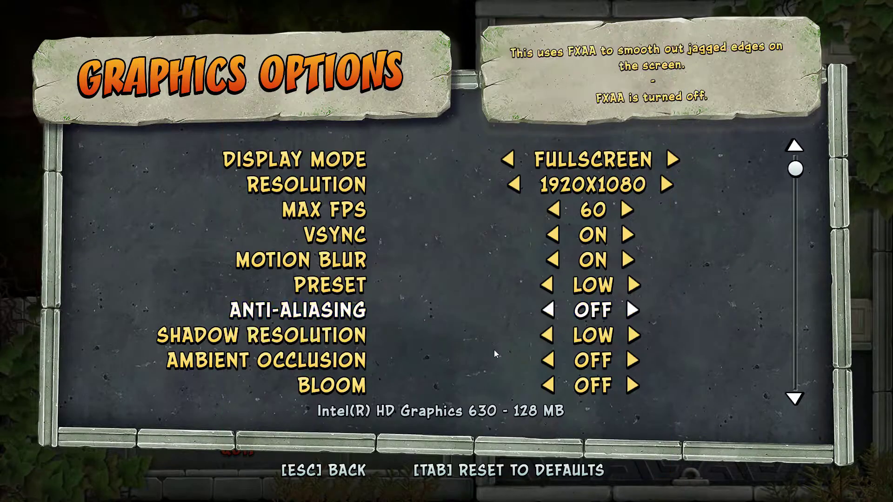
pyautogui.press('Down')
pyautogui.press('Down')
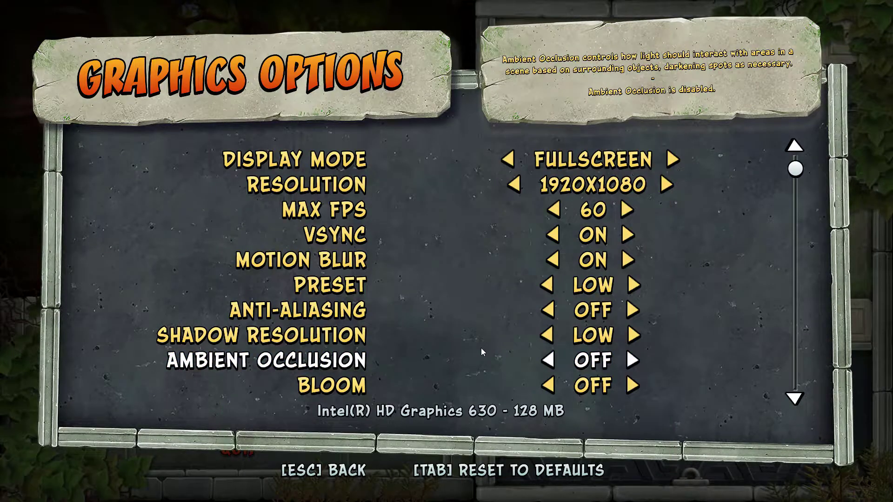
pyautogui.hotkey('alt', 'Tab')
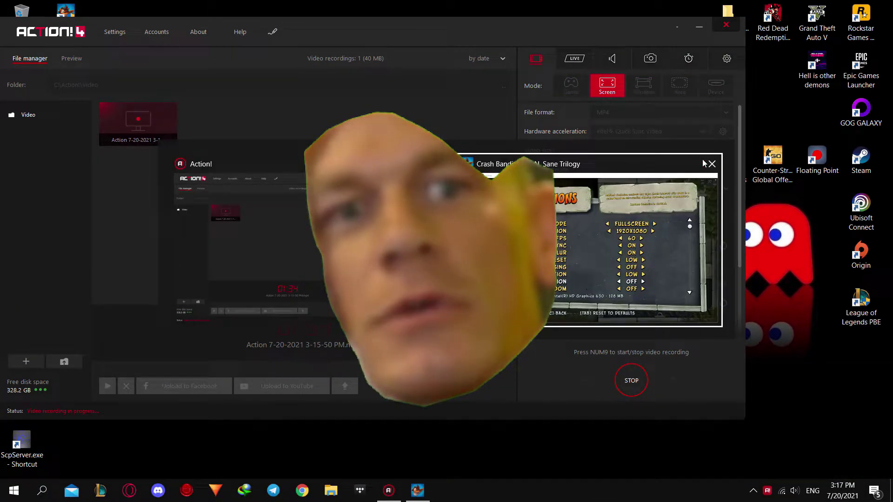
# Bring the Action! 4 recorder forward and minimize it to reveal the desktop.
pyautogui.hotkey('alt', 'Tab')
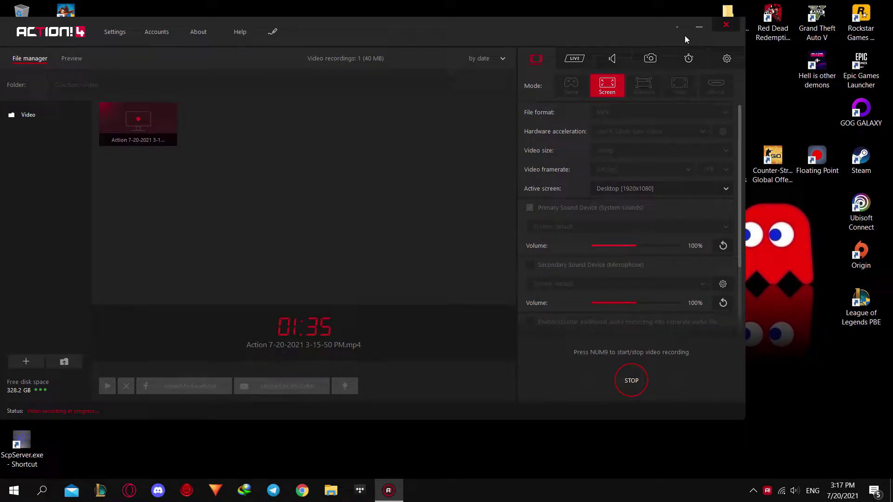
pyautogui.click(698, 27)
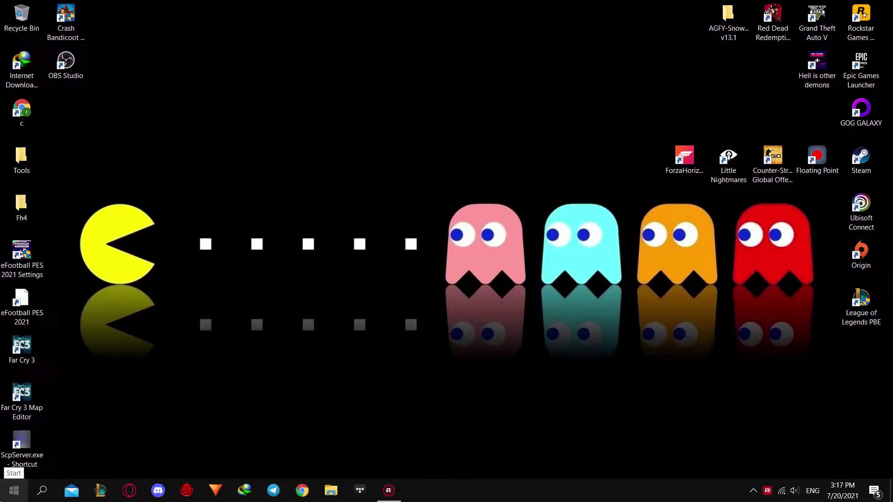
# Launch Control Panel from the Start menu search for 'control'.
pyautogui.click(12, 493)
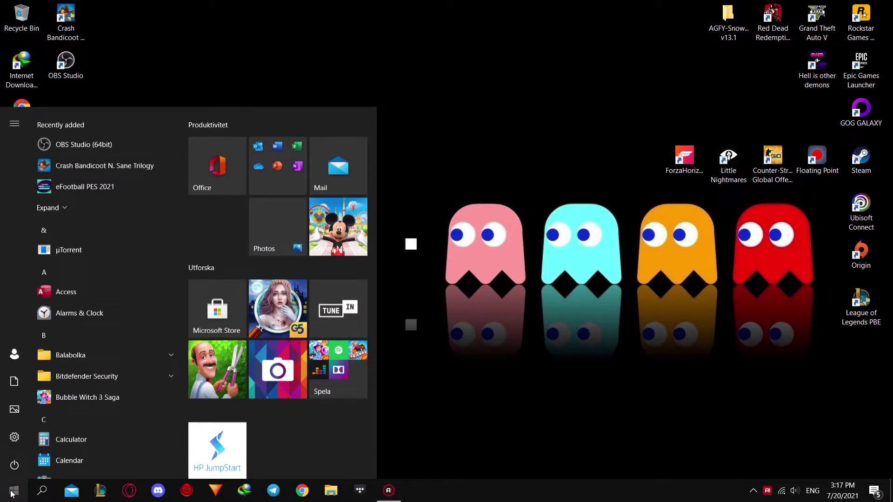
pyautogui.write('cont')
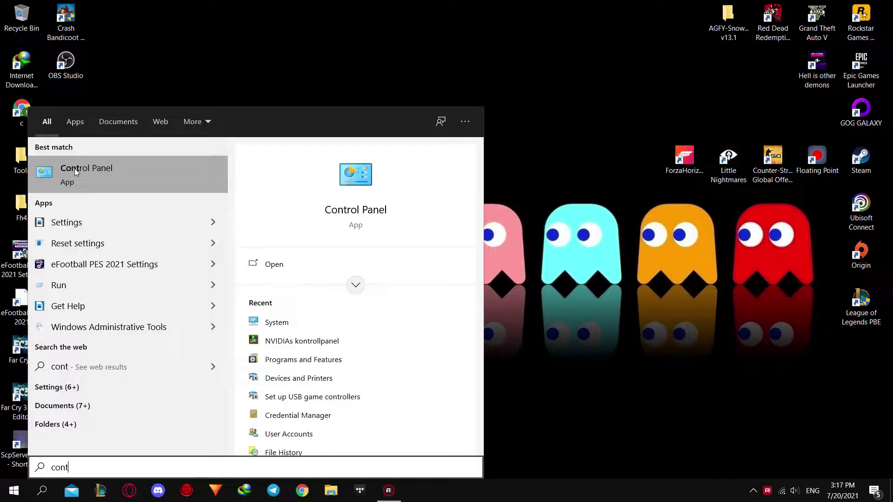
pyautogui.click(75, 168)
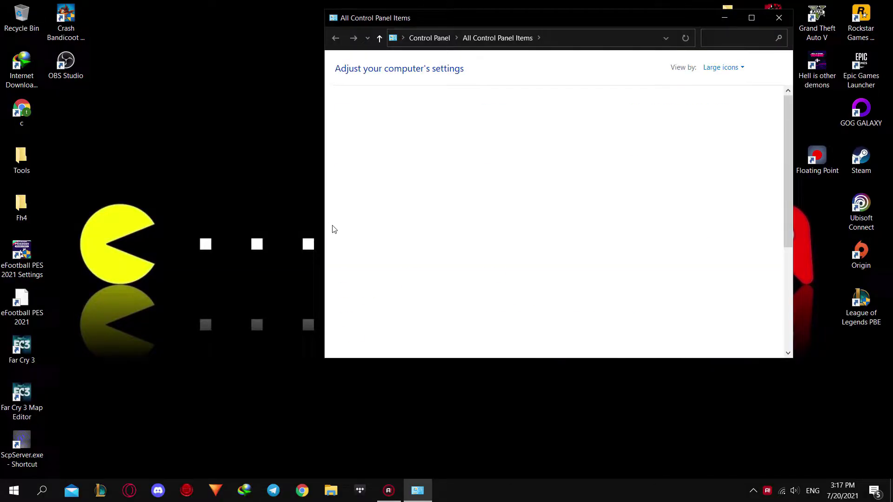
# Maximize Control Panel in Large icons view and launch NVIDIAs kontrollpanel.
pyautogui.click(750, 19)
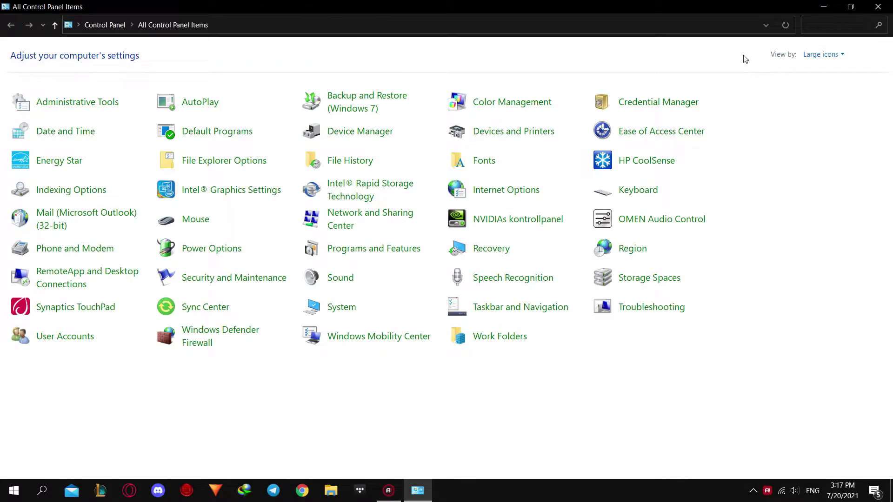
pyautogui.click(823, 56)
pyautogui.click(826, 84)
pyautogui.click(497, 221)
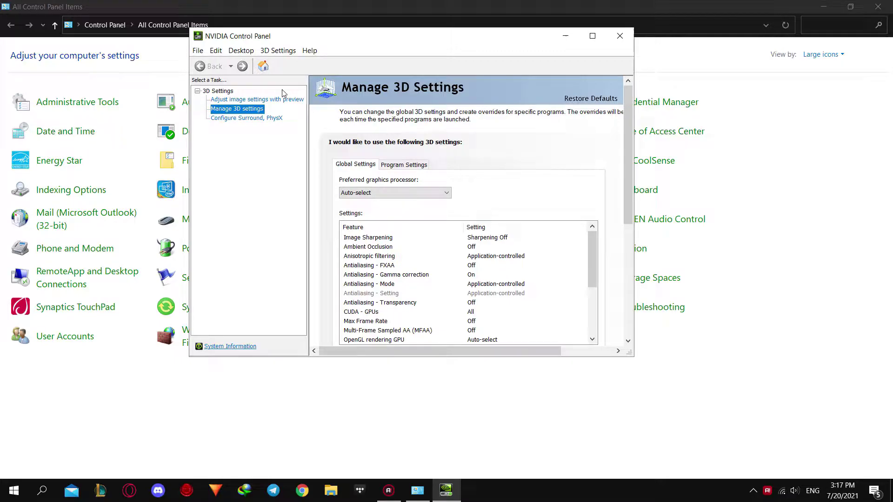
# Go to Manage 3D settings and switch to the Program Settings list.
pyautogui.click(197, 91)
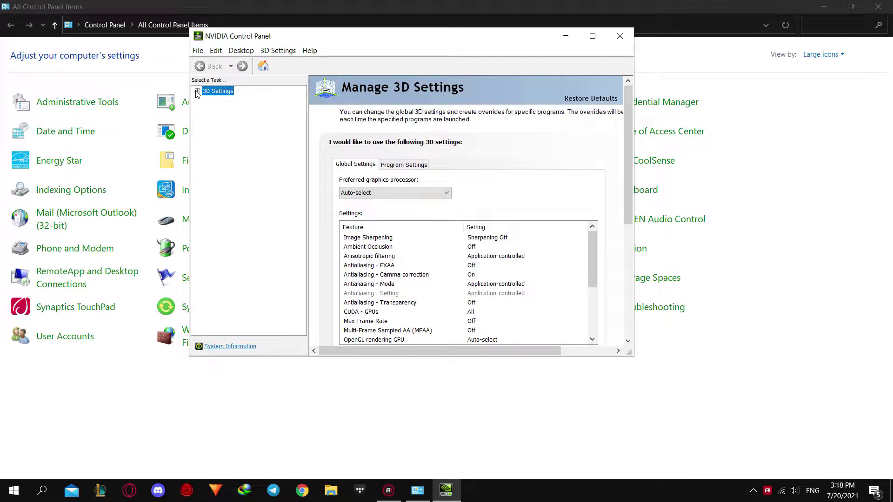
pyautogui.click(198, 91)
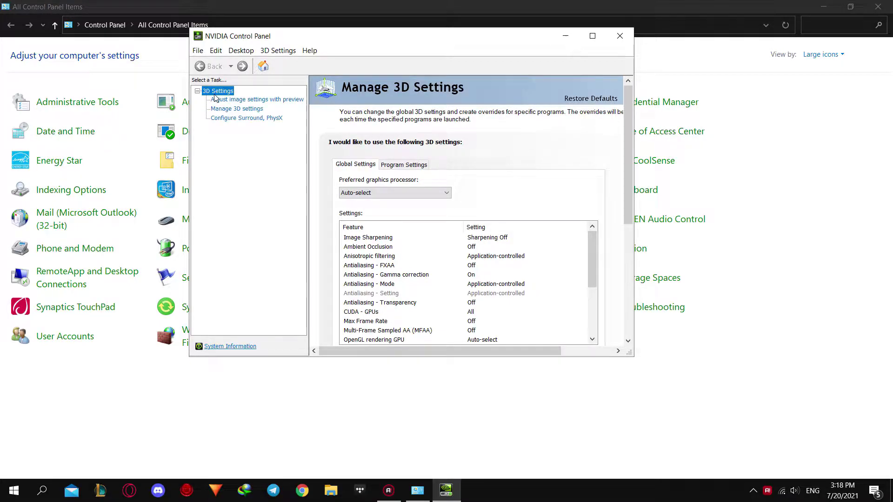
pyautogui.click(220, 109)
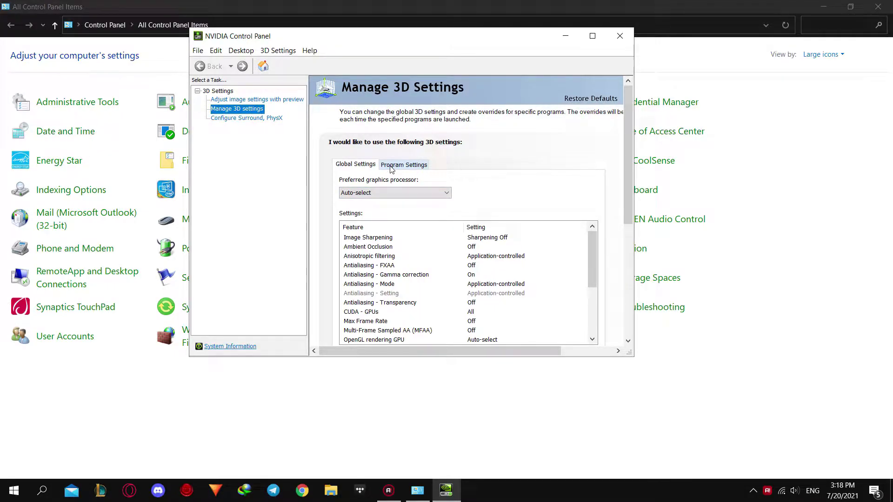
pyautogui.click(412, 168)
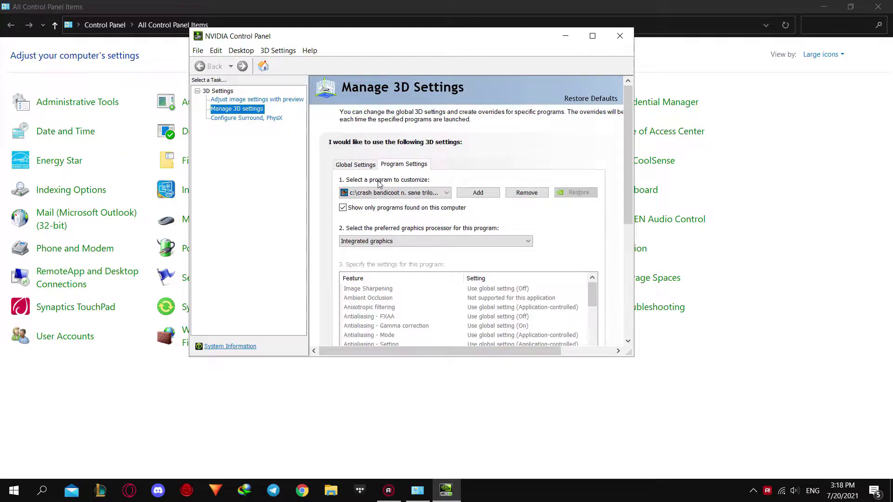
# Select the Crash Bandicoot program and set it to the High-performance NVIDIA processor.
pyautogui.click(415, 193)
pyautogui.click(405, 202)
pyautogui.click(395, 242)
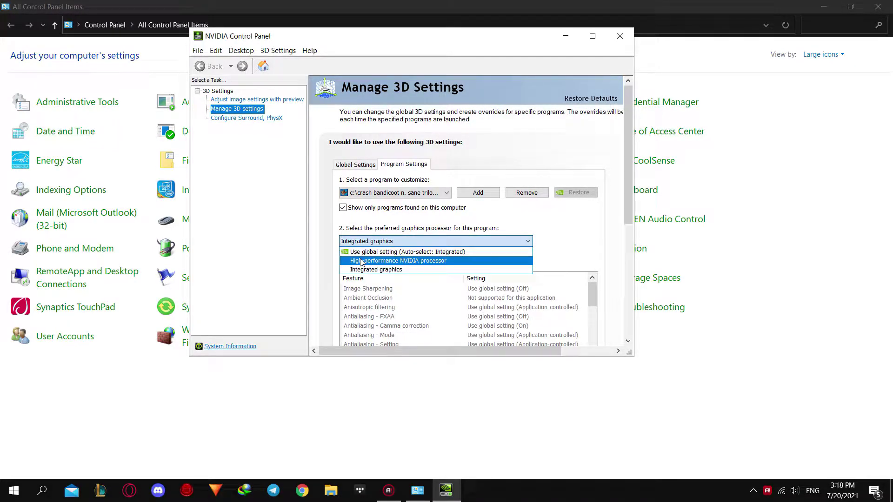
pyautogui.click(409, 261)
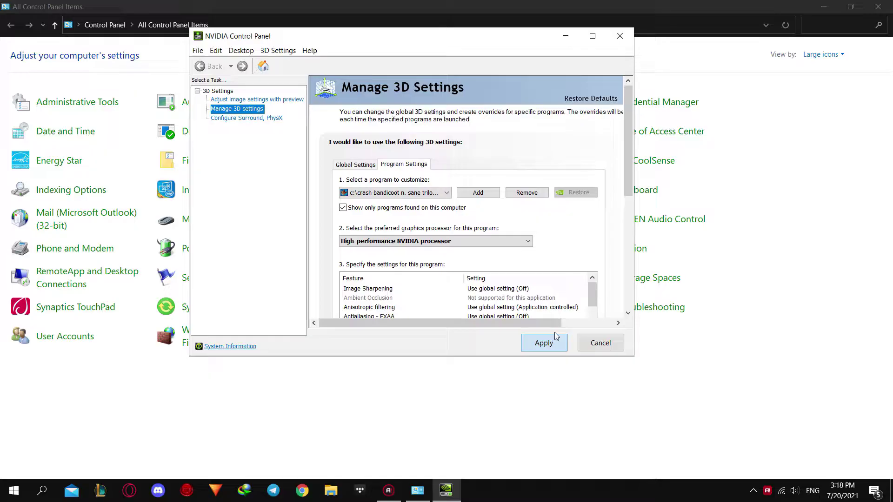
# Close NVIDIA Control Panel and Control Panel, then relaunch Crash Bandicoot N. Sane Trilogy from its desktop shortcut.
pyautogui.click(619, 36)
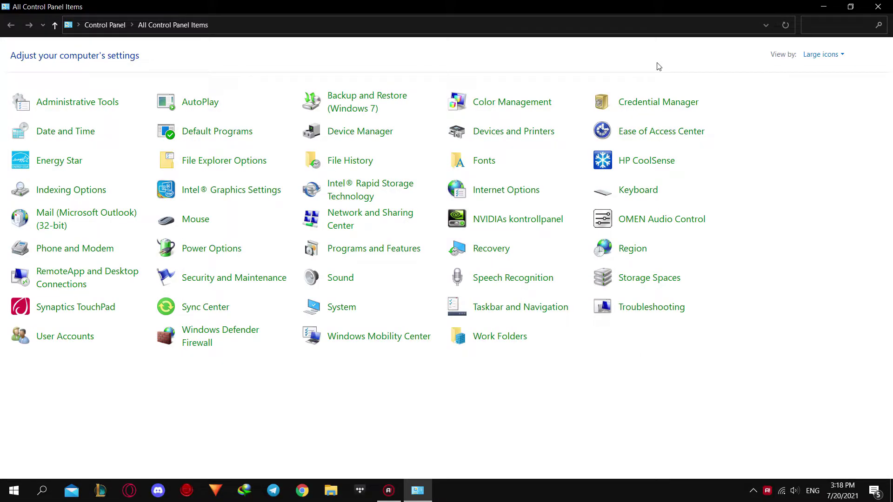
pyautogui.click(865, 11)
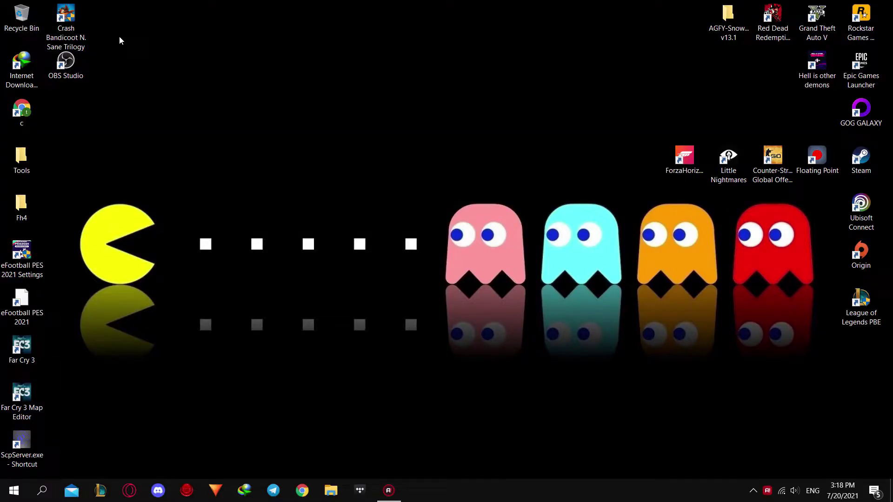
pyautogui.doubleClick(66, 21)
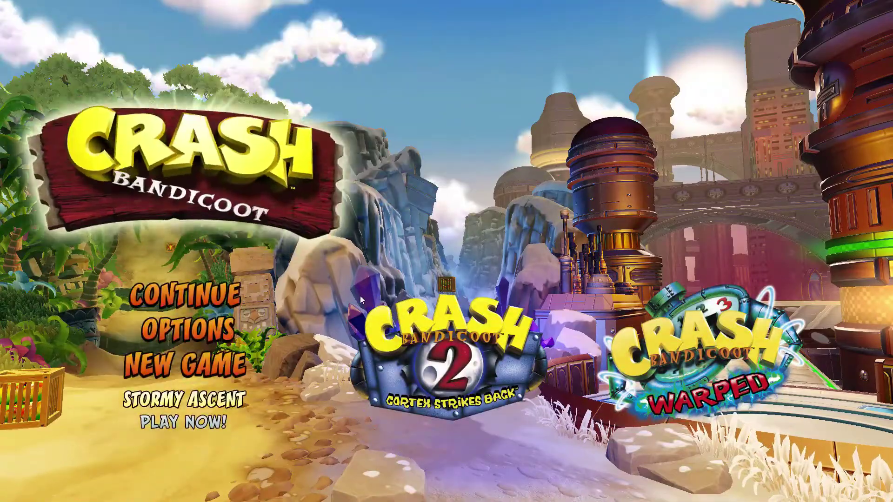
# Reach Graphics options showing NVIDIA GeForce GTX 1050, cycling the preset to Medium and back to Low.
pyautogui.press('Right')
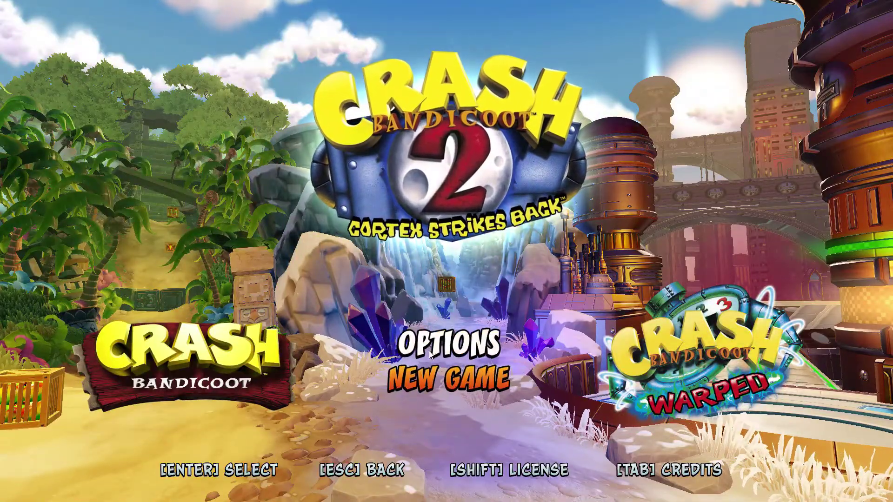
pyautogui.click(429, 351)
pyautogui.click(458, 346)
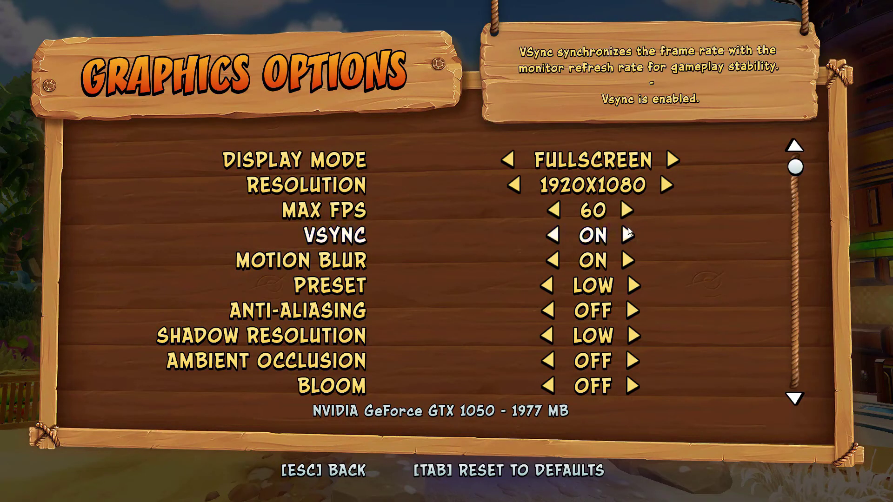
pyautogui.click(634, 289)
pyautogui.click(649, 285)
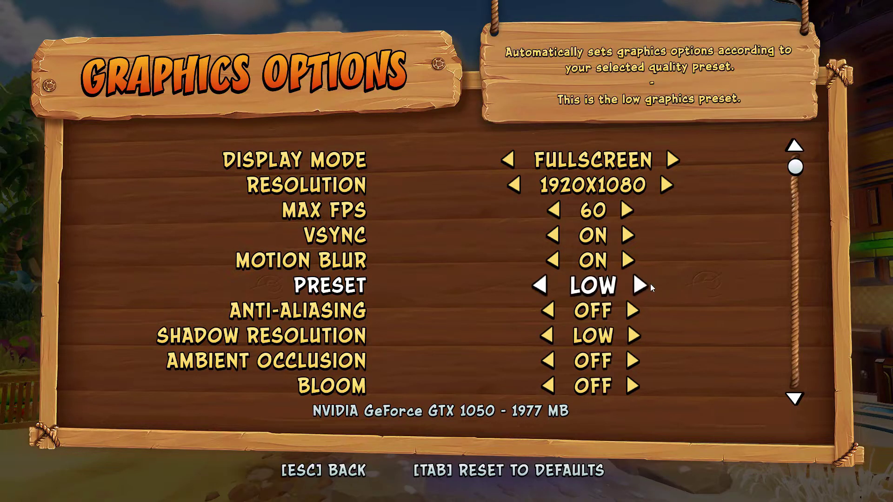